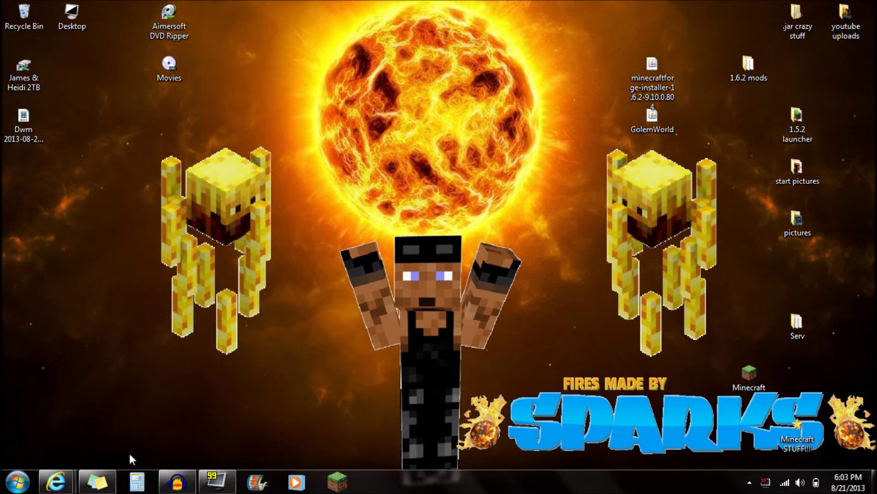
- Review the Golem World forum topic's installation requirements and find the GolemWorld file on the desktop
mouse_move(61, 471)
left_click(125, 438)
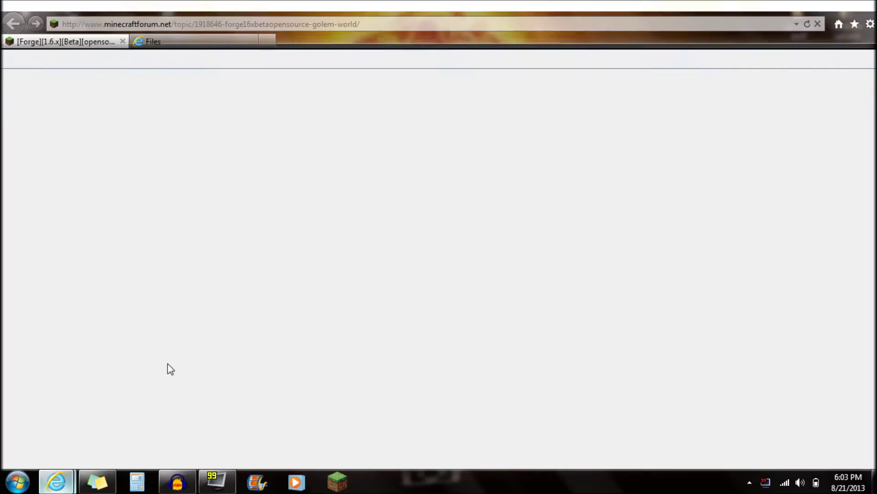
scroll(196, 362, "up", 2)
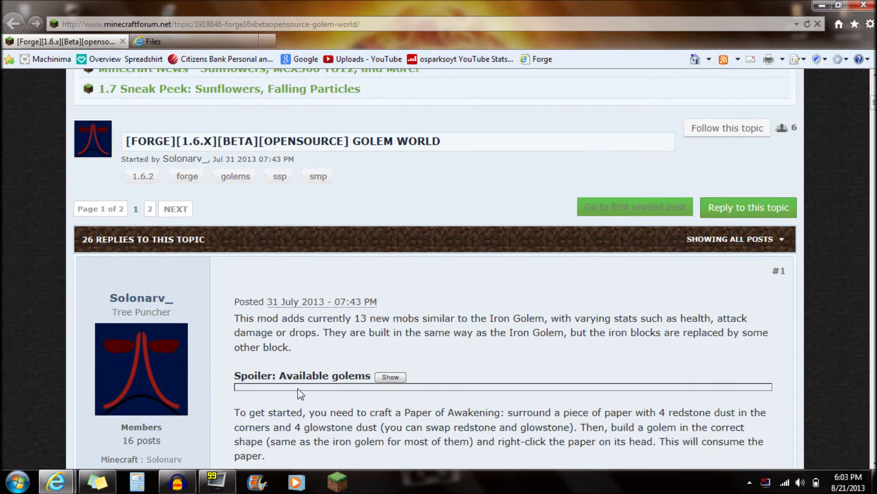
scroll(300, 394, "down", 1)
scroll(298, 394, "up", 1)
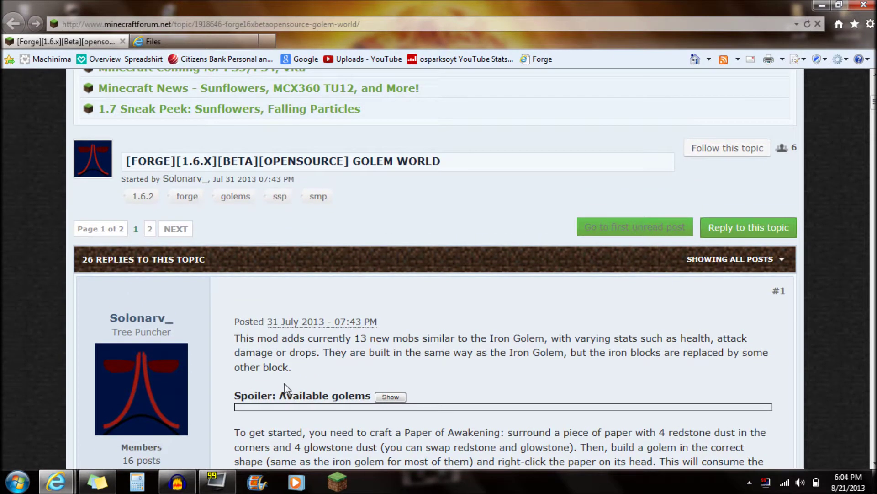
scroll(285, 385, "down", 2)
scroll(249, 325, "up", 1)
scroll(250, 326, "down", 3)
scroll(250, 317, "down", 3)
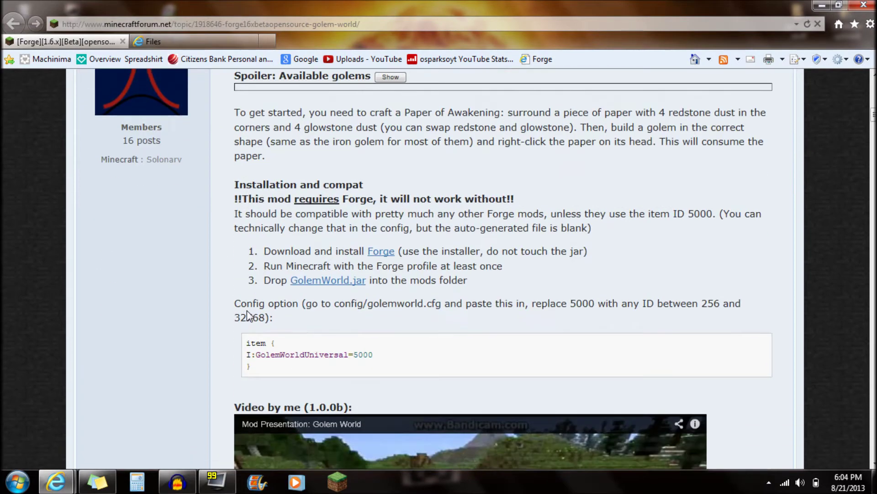
scroll(242, 307, "down", 1)
scroll(227, 295, "up", 2)
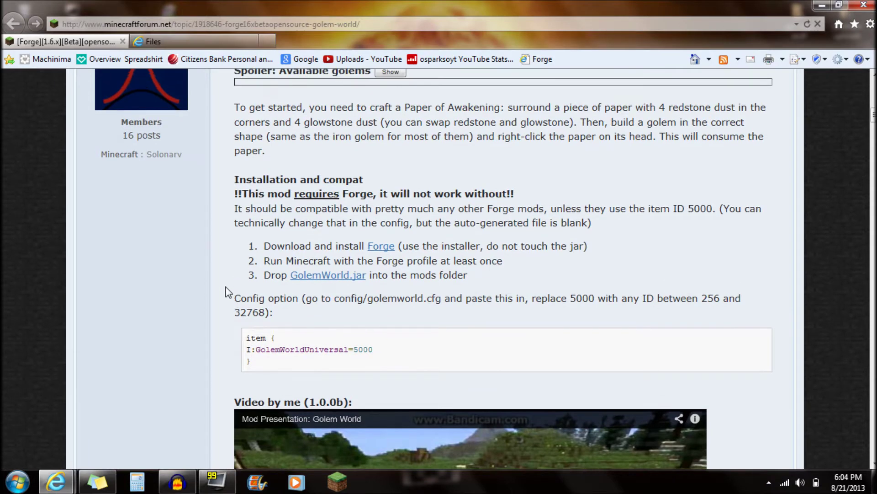
scroll(226, 293, "down", 1)
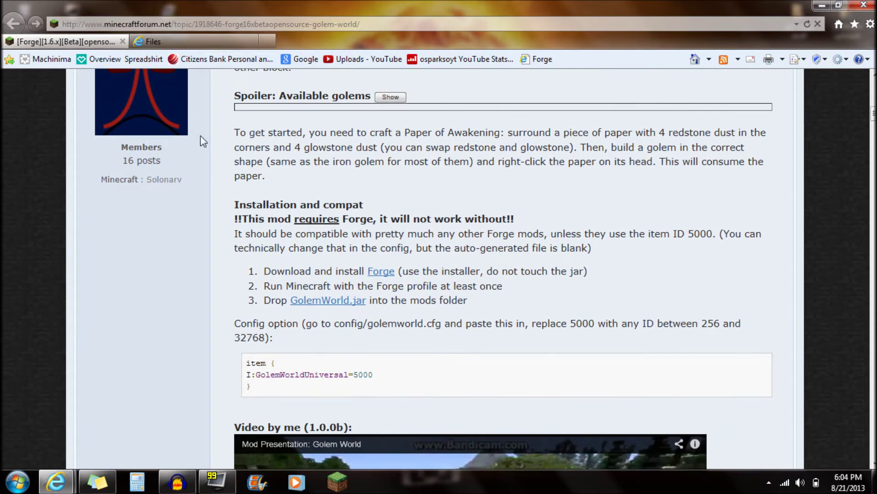
left_click_drag(240, 198, 340, 235)
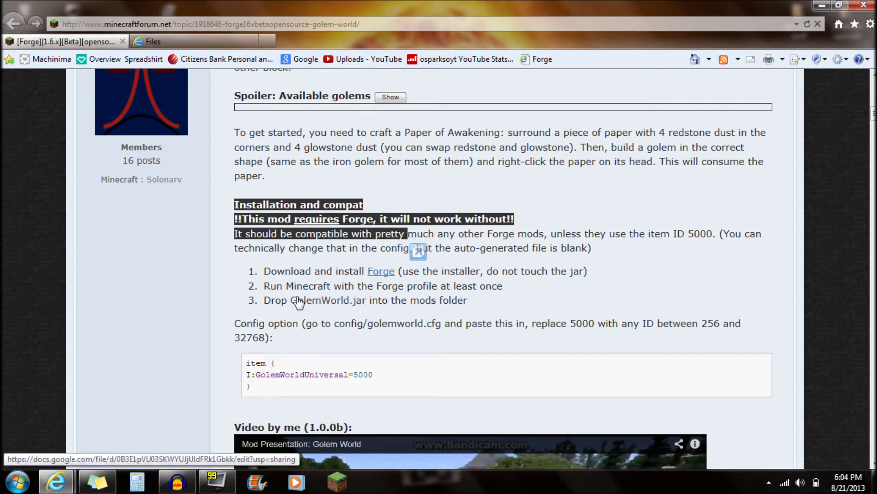
left_click(418, 250)
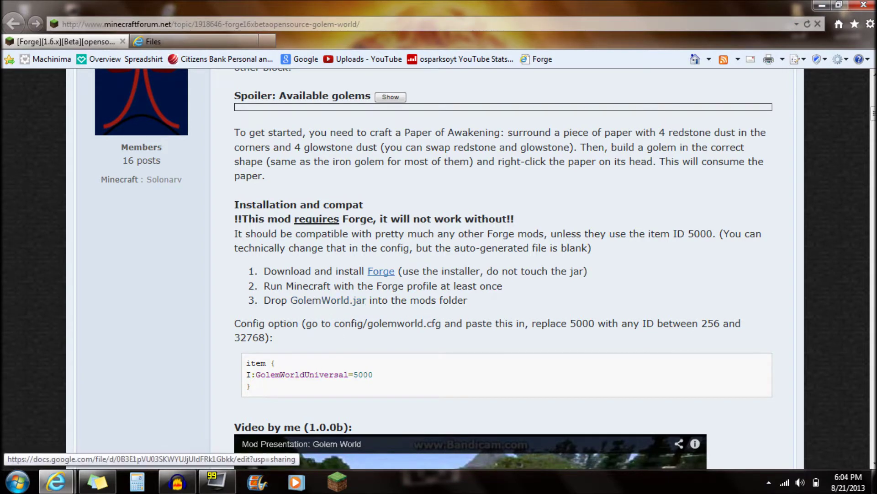
left_click(821, 5)
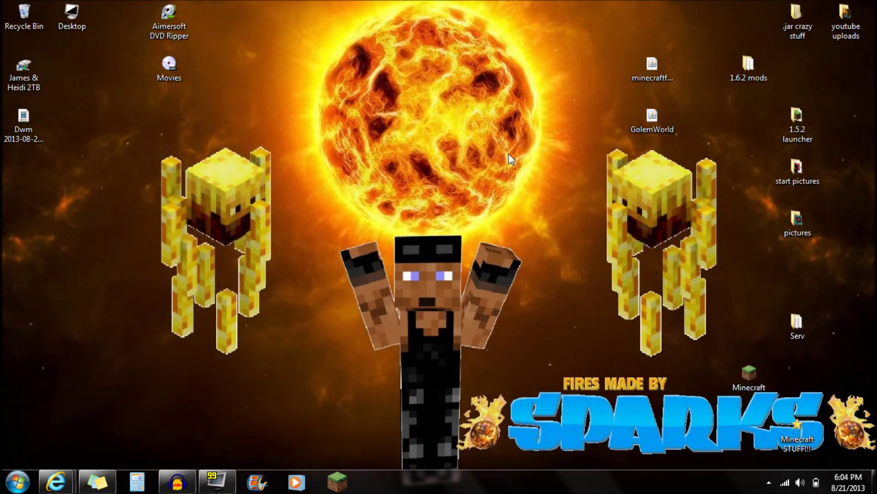
left_click(659, 117)
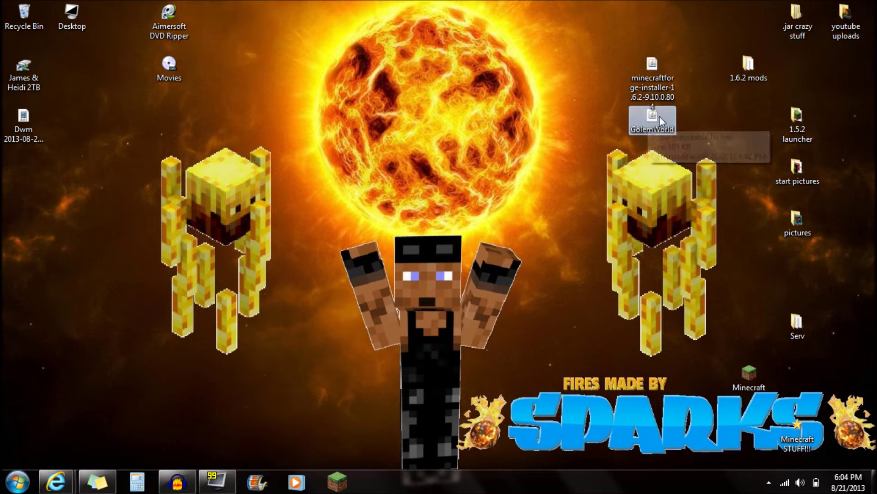
left_click(331, 317)
- Find the Recommended-1.6.2 release row on the Forge downloads page
mouse_move(55, 480)
left_click(194, 436)
scroll(82, 298, "up", 3)
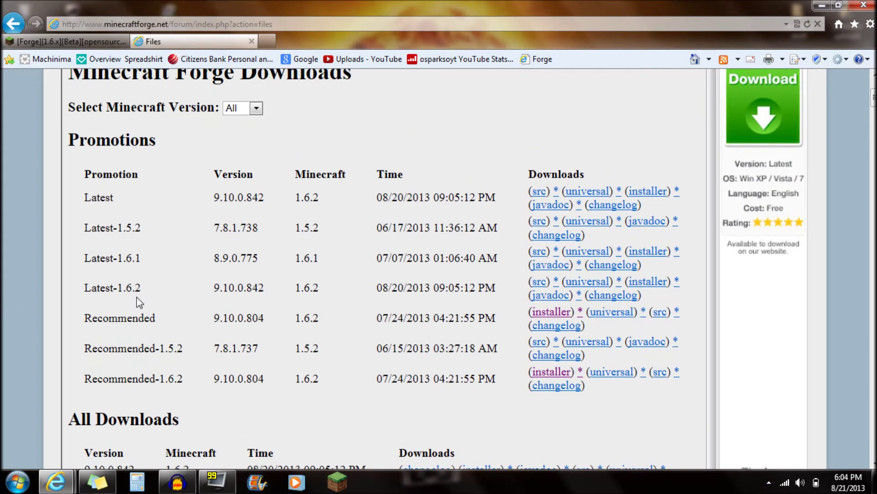
scroll(15, 306, "down", 1)
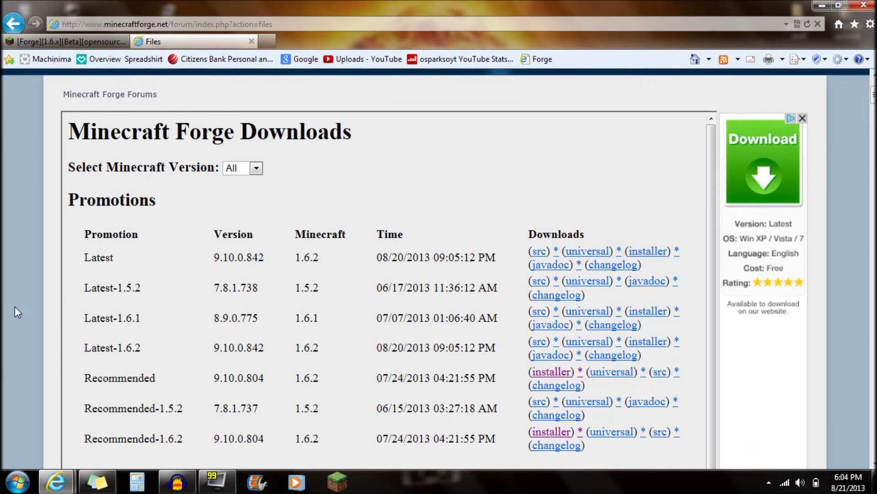
scroll(14, 306, "up", 2)
scroll(14, 307, "up", 1)
scroll(15, 320, "down", 1)
scroll(9, 312, "down", 2)
scroll(9, 318, "down", 2)
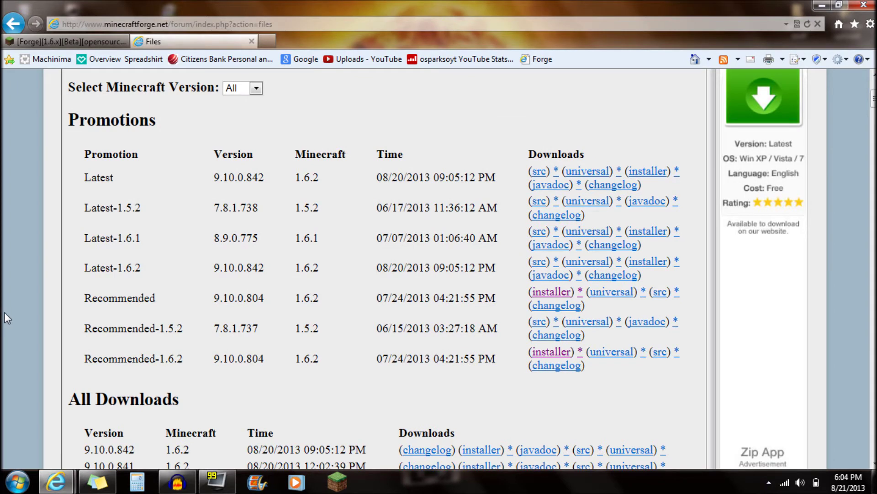
left_click_drag(85, 358, 152, 361)
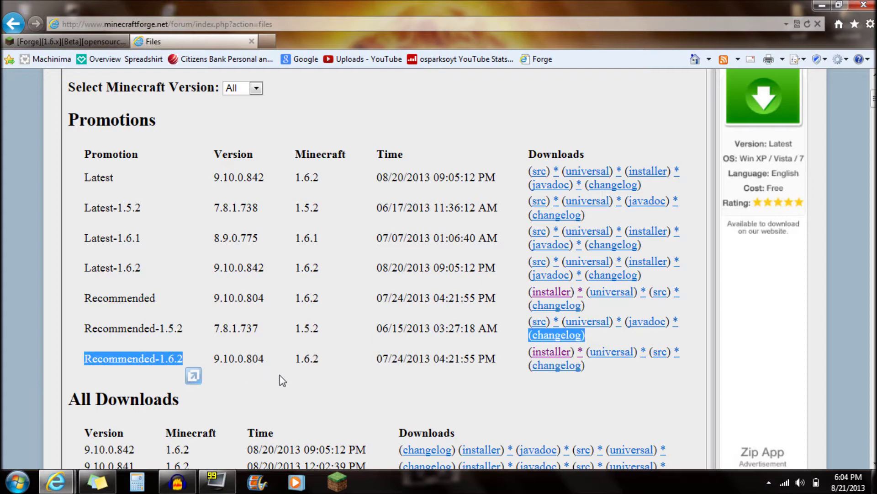
left_click(343, 378)
left_click_drag(183, 359, 168, 359)
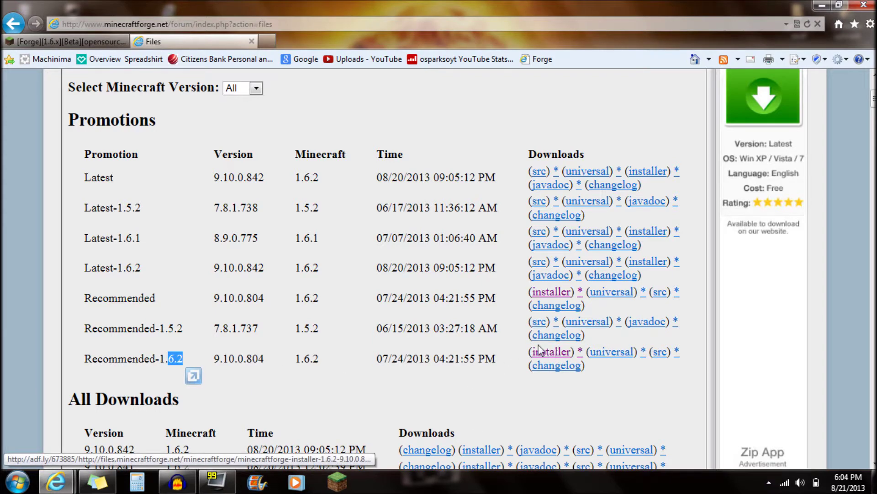
- Locate the Forge installer and GolemWorld files on the desktop, selecting the installer
left_click(822, 5)
left_click(660, 66)
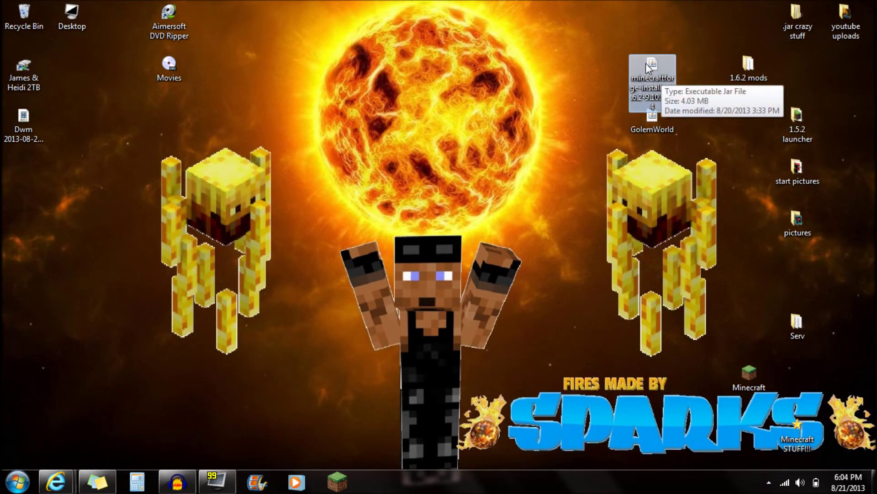
left_click(429, 209)
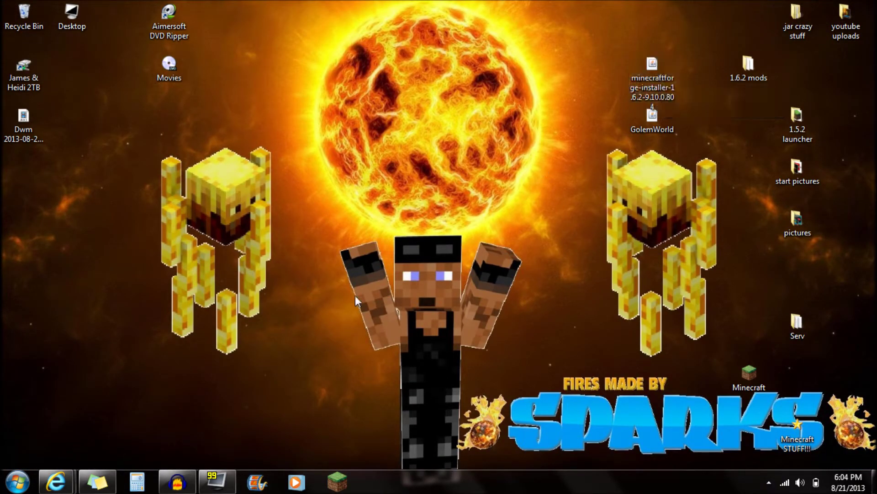
left_click_drag(546, 12, 694, 414)
left_click(313, 371)
left_click(658, 62)
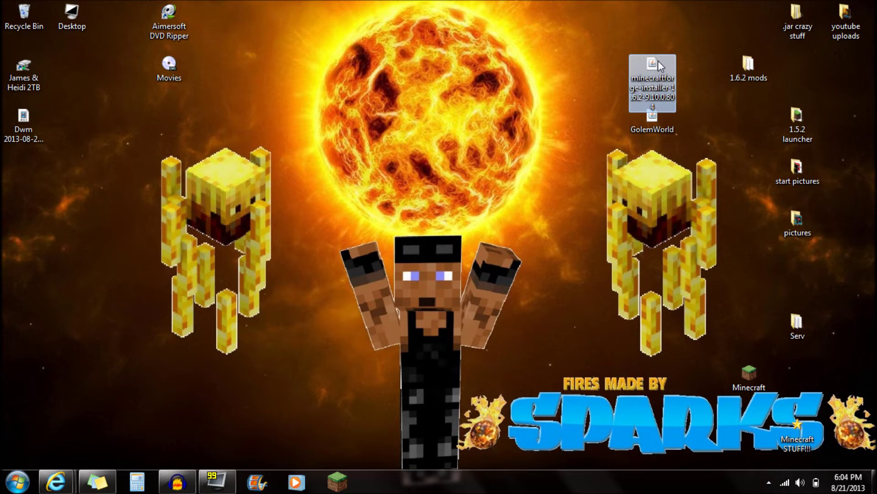
- Run the Forge installer to install the 1.6.2-9.10.0.804 client and dismiss the completion message
double_click(650, 77)
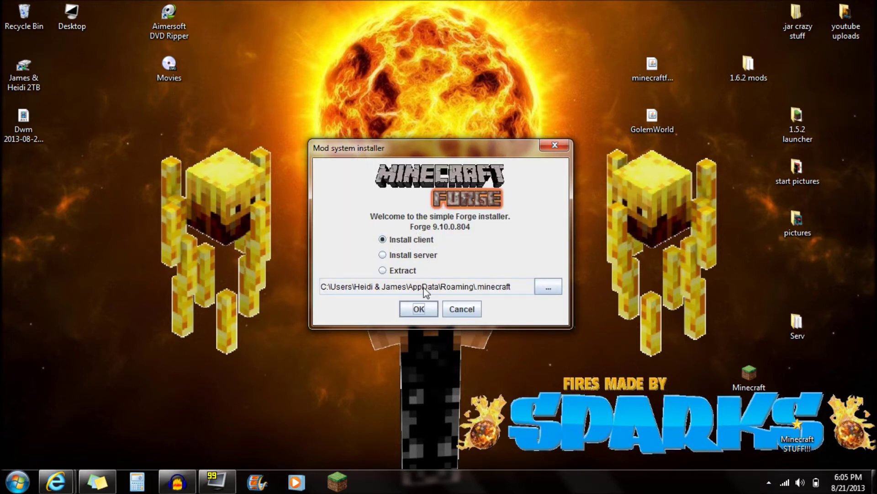
left_click(417, 306)
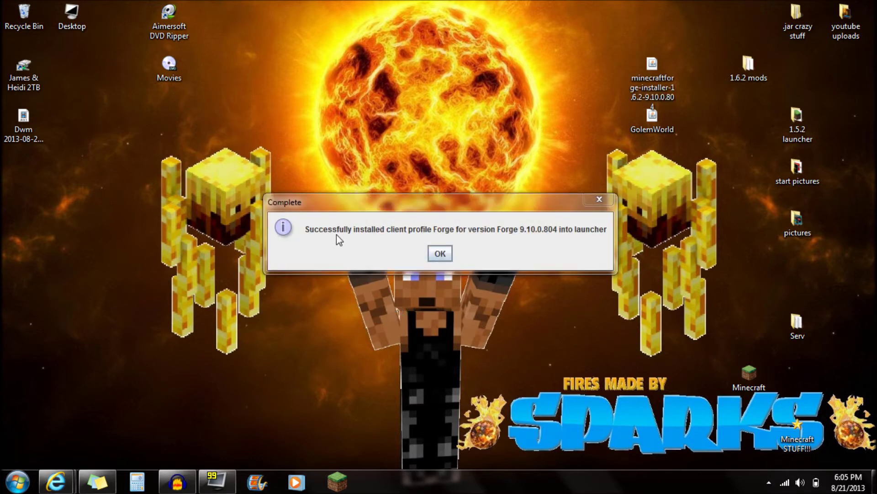
key("Menu")
left_click(375, 204)
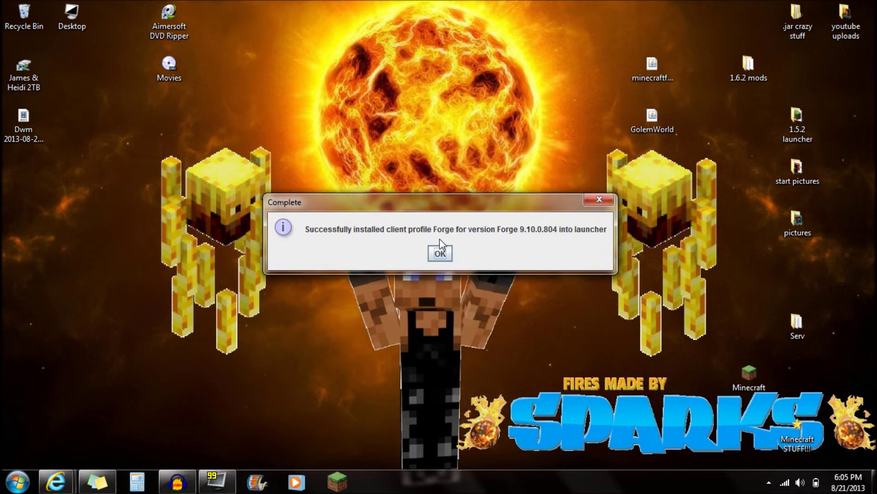
left_click(441, 254)
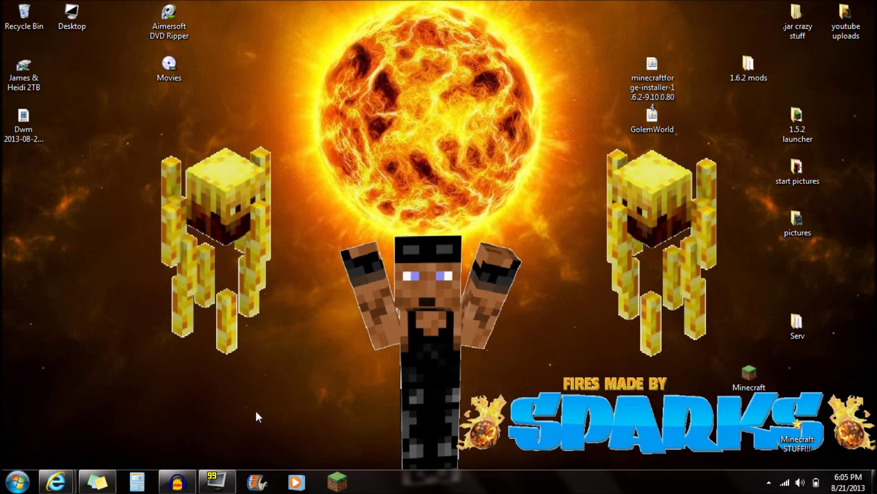
left_click(344, 477)
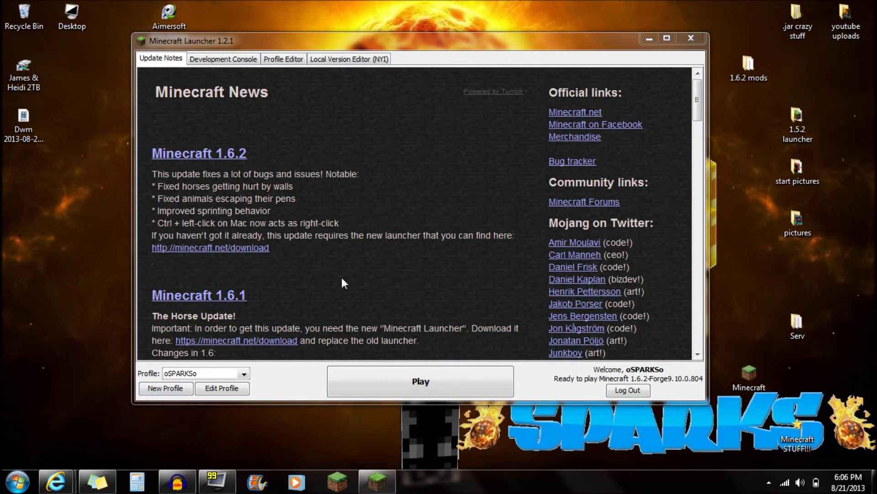
- Switch the profile to release 1.6.2-Forge9.10.0.804, save it, and play the game
left_click(212, 386)
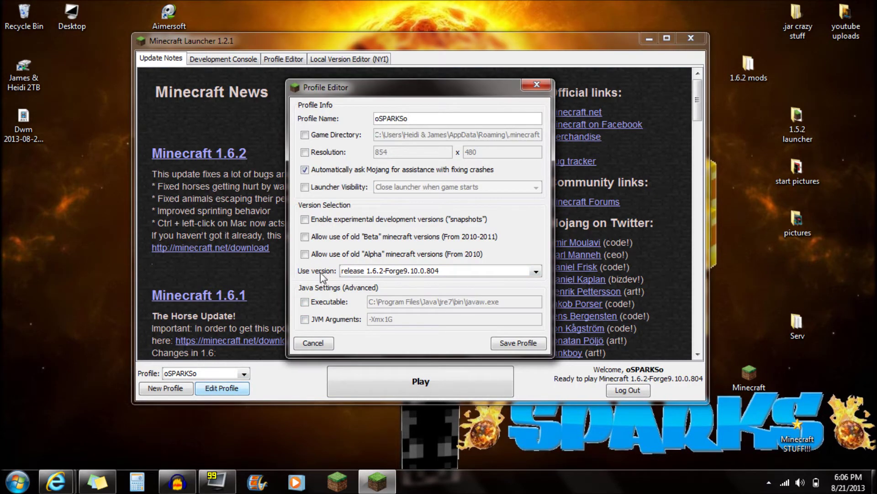
left_click(536, 272)
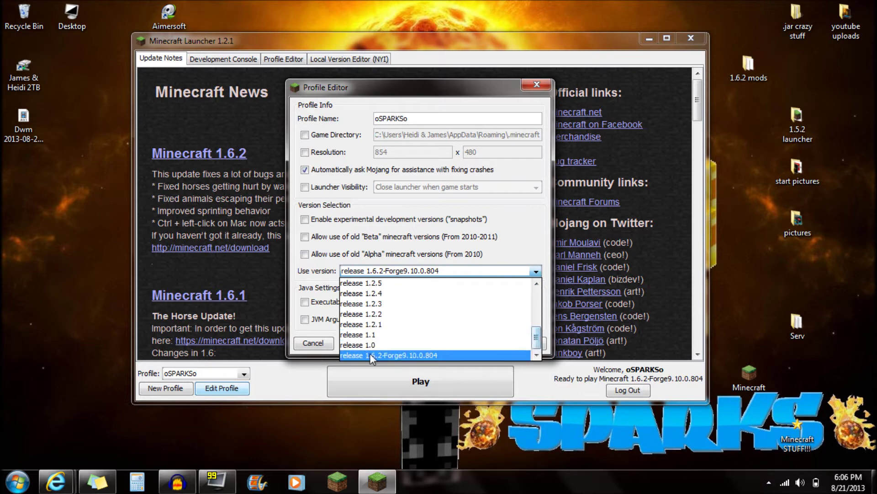
left_click(396, 355)
left_click(517, 343)
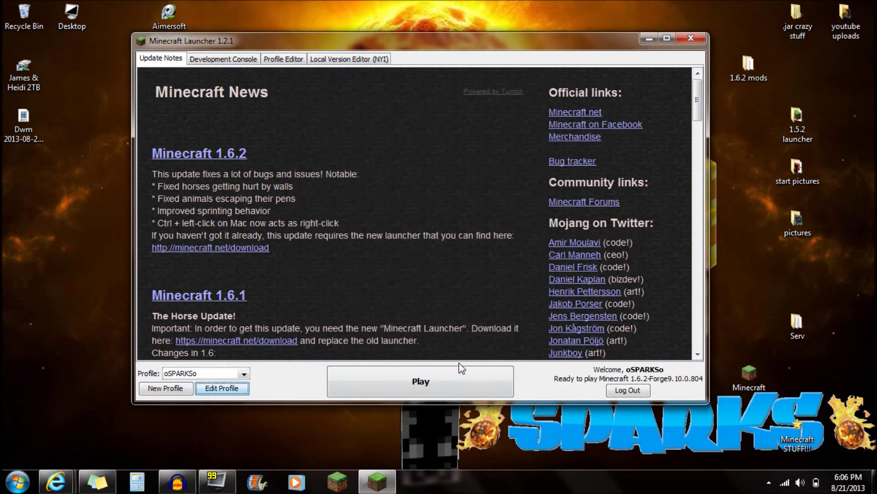
left_click(421, 381)
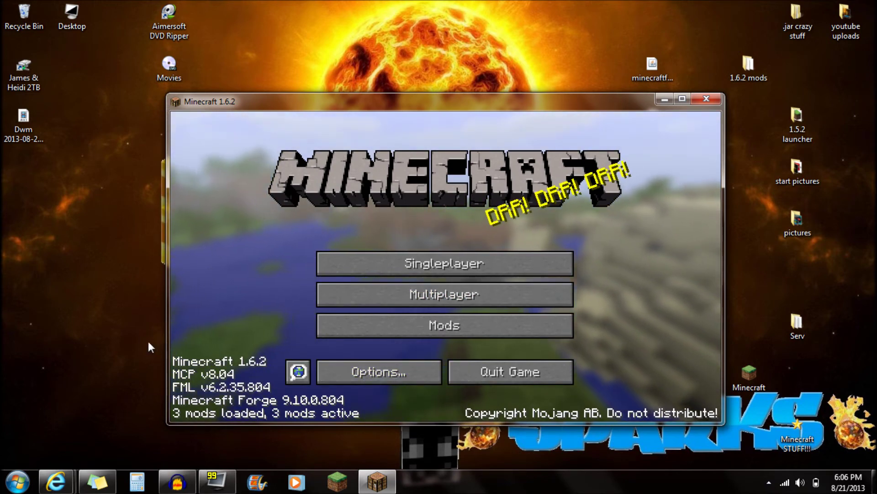
left_click_drag(308, 103, 282, 41)
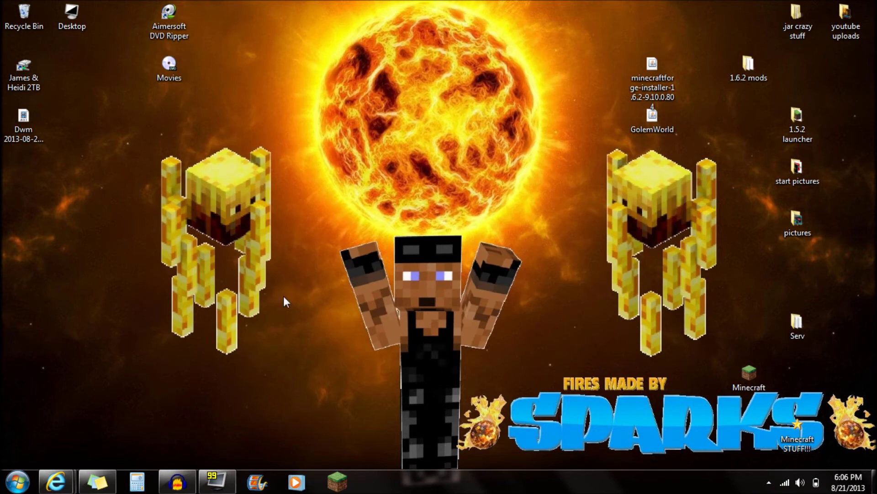
- Open the %appdata% Roaming\.minecraft\mods folder in Explorer
left_click(27, 482)
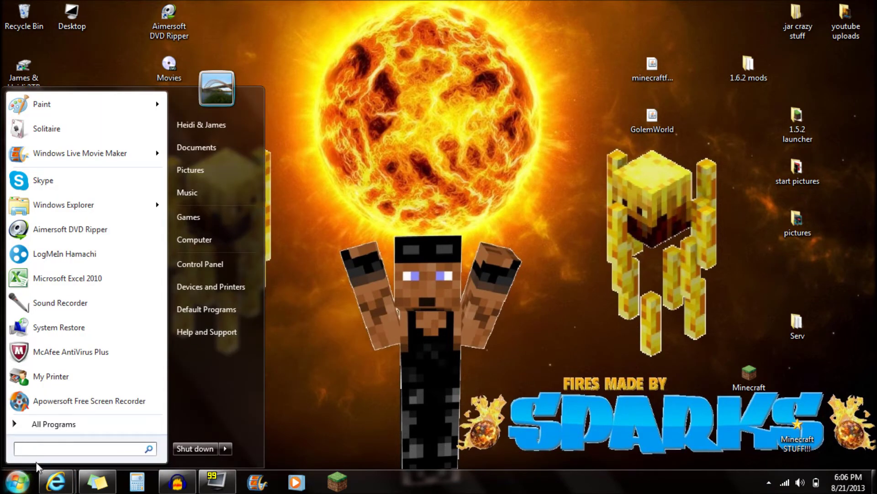
type("%appda")
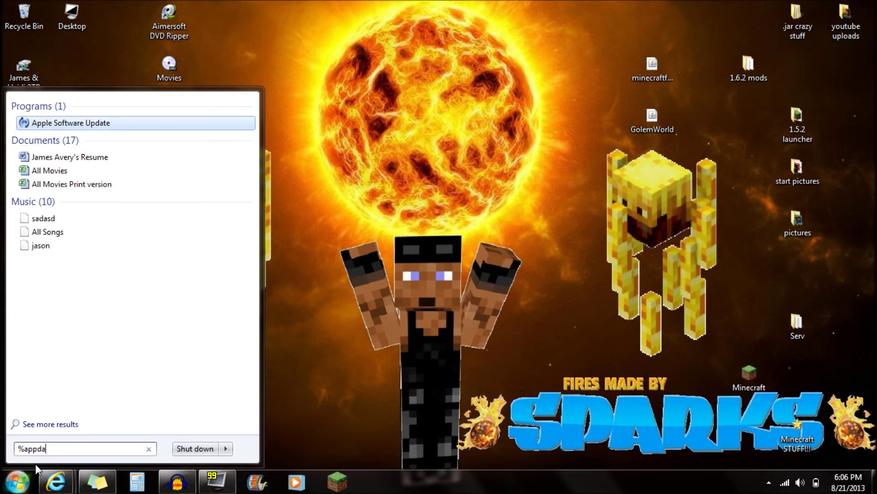
type("ta")
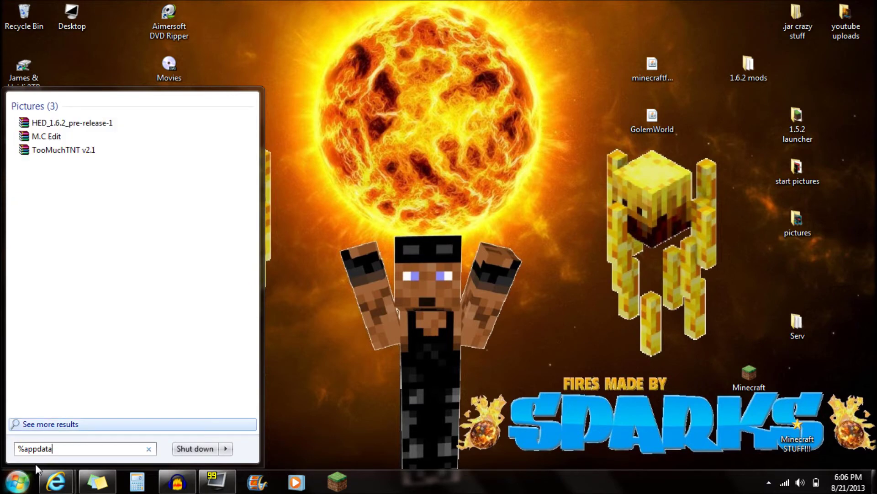
type("%")
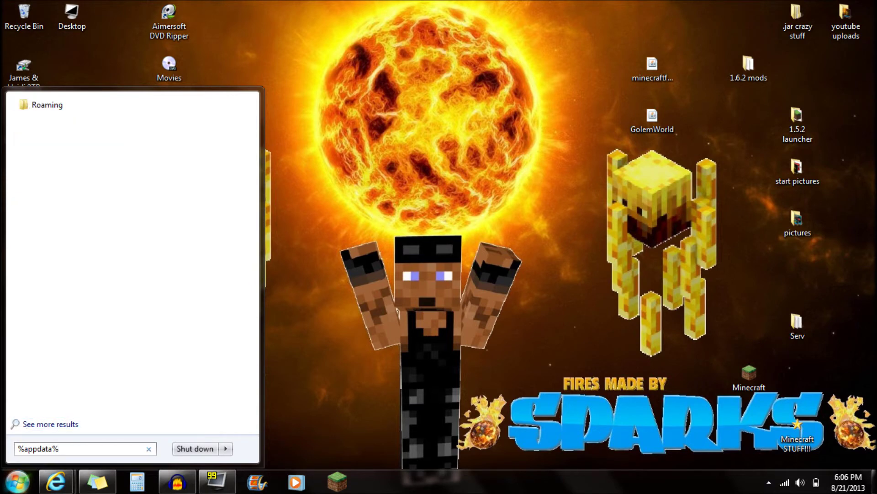
left_click(38, 106)
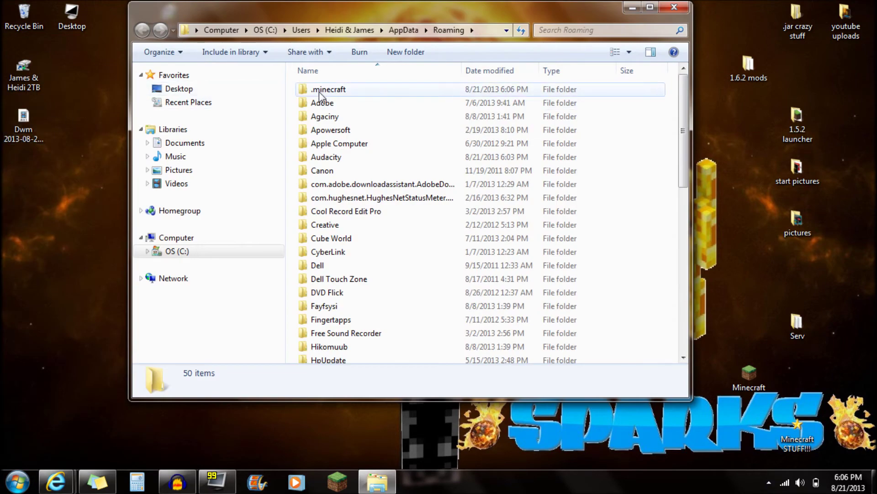
double_click(322, 90)
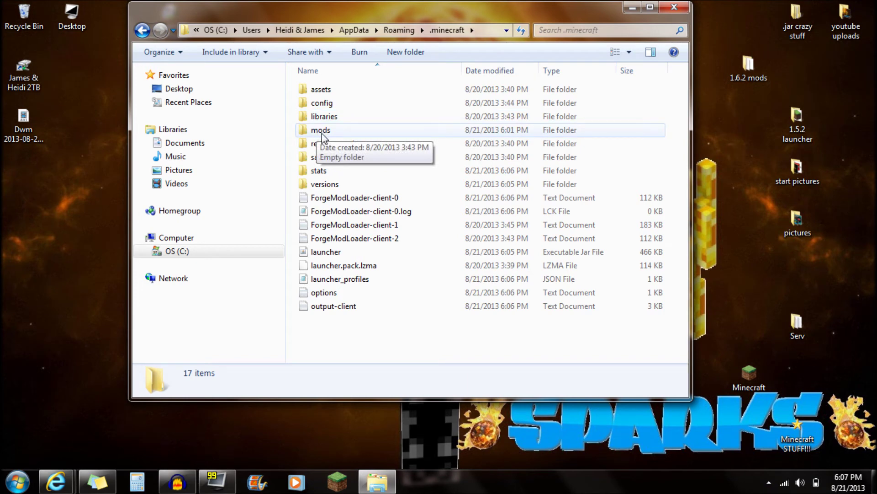
left_click_drag(338, 15, 251, 31)
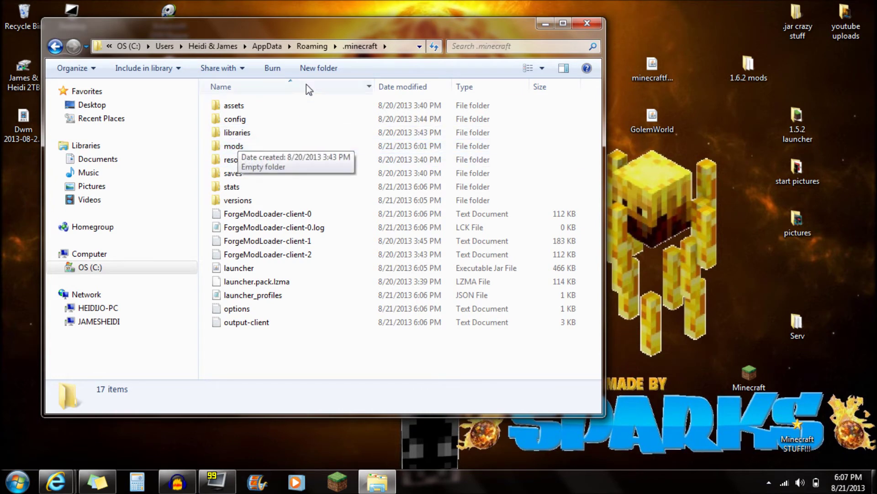
double_click(234, 146)
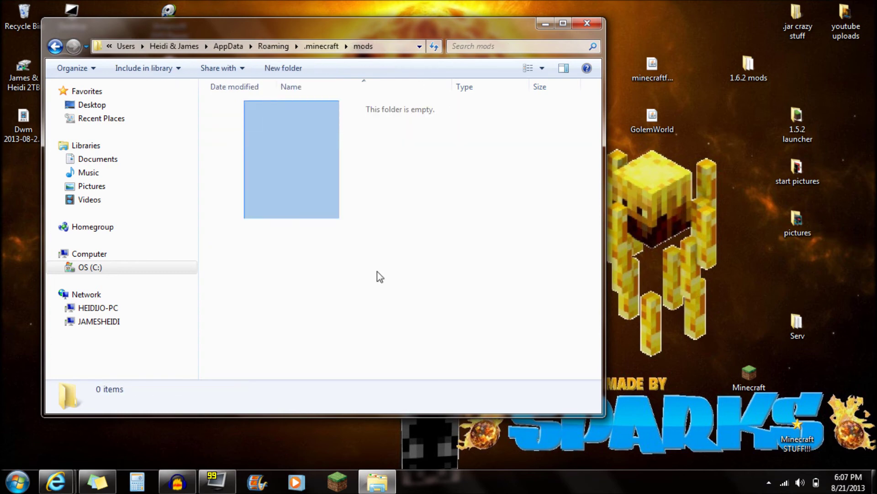
- Move the GolemWorld file from the desktop into the mods folder and close Explorer
left_click_drag(652, 121, 298, 158)
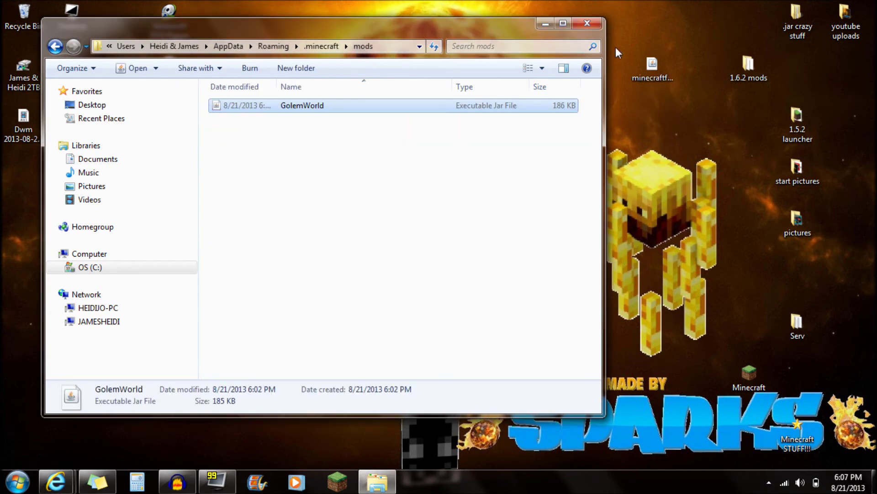
left_click(587, 24)
left_click(337, 480)
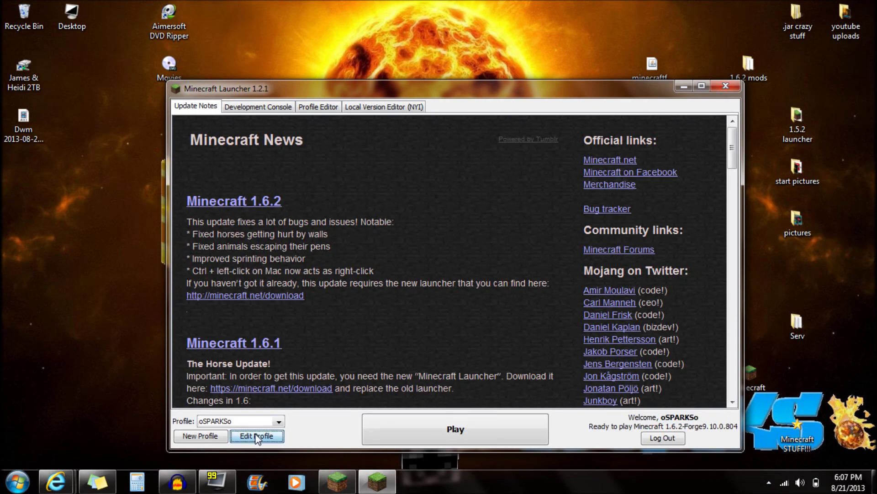
- Re-save the Forge 1.6.2 profile unchanged and play Minecraft with GolemWorld installed
left_click(256, 435)
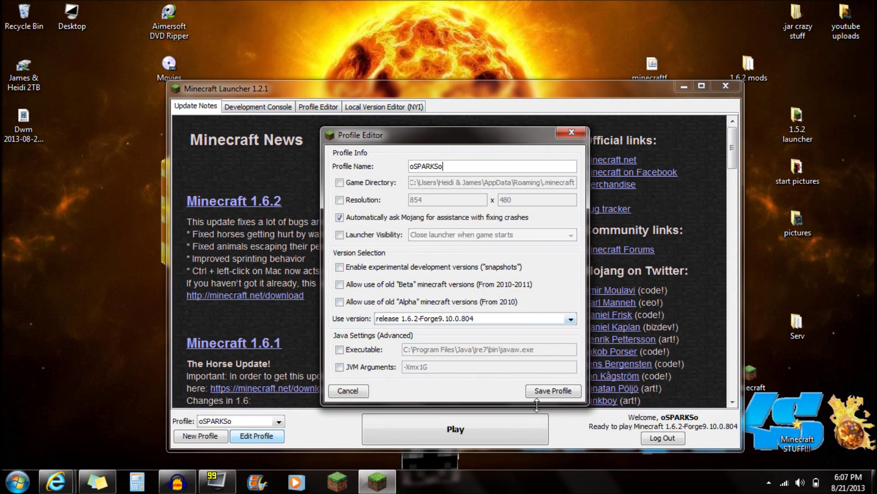
left_click(551, 392)
left_click(494, 438)
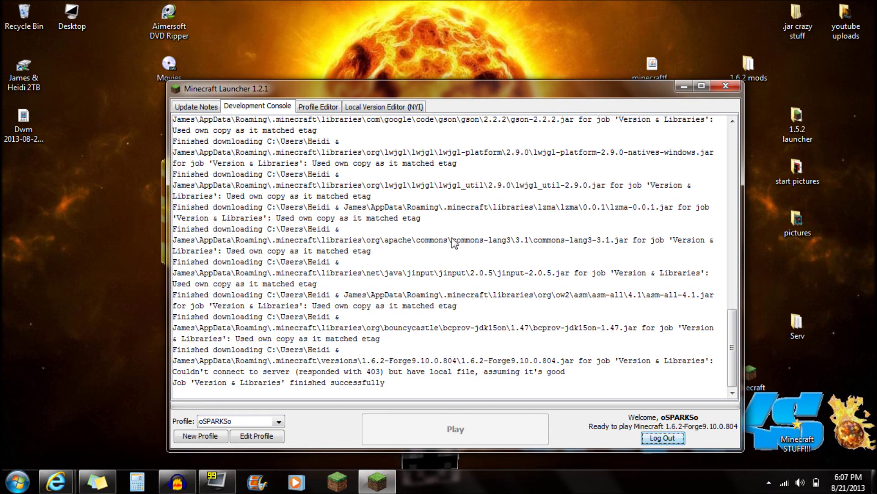
mouse_move(818, 484)
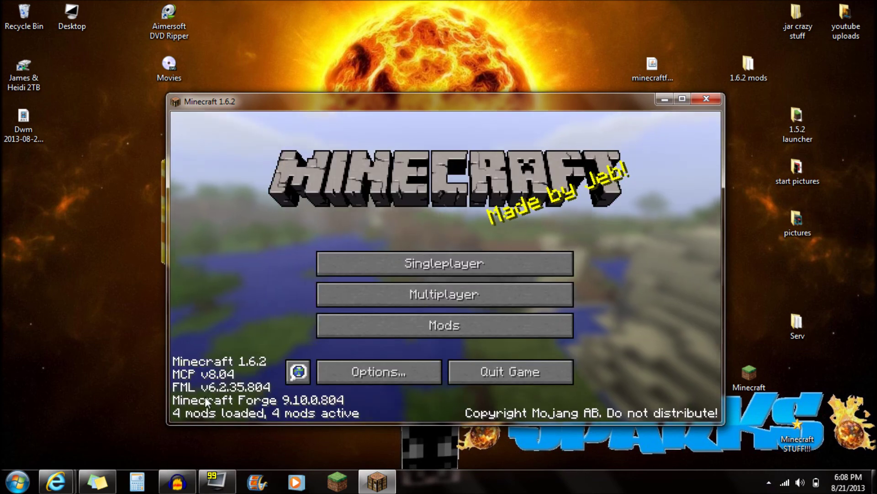
- Check Golem World's entry in the Mods list, then return to the main menu
left_click(453, 325)
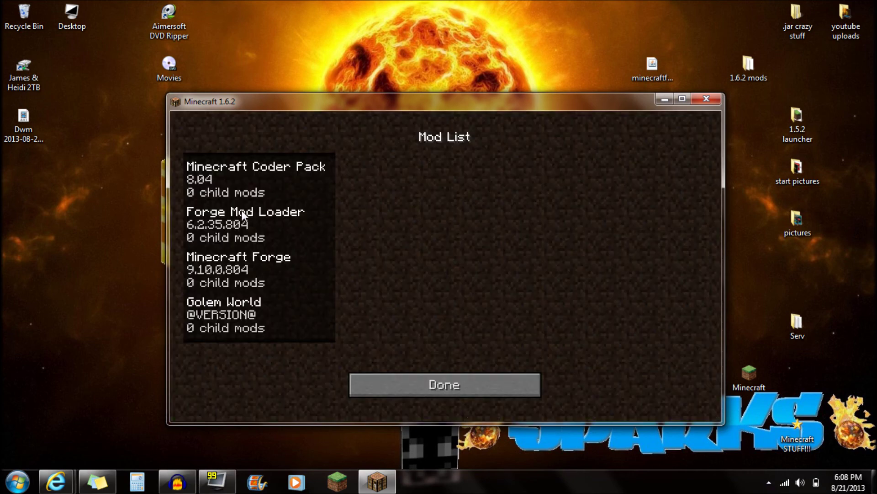
left_click(231, 309)
left_click(457, 381)
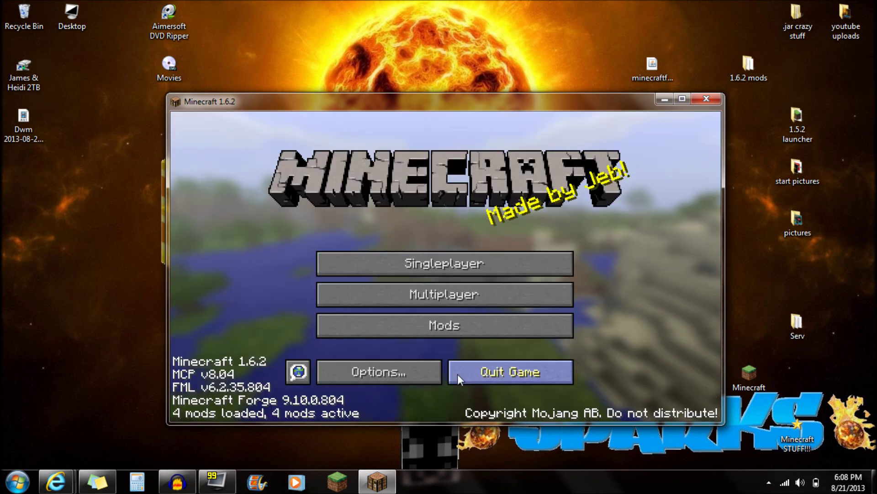